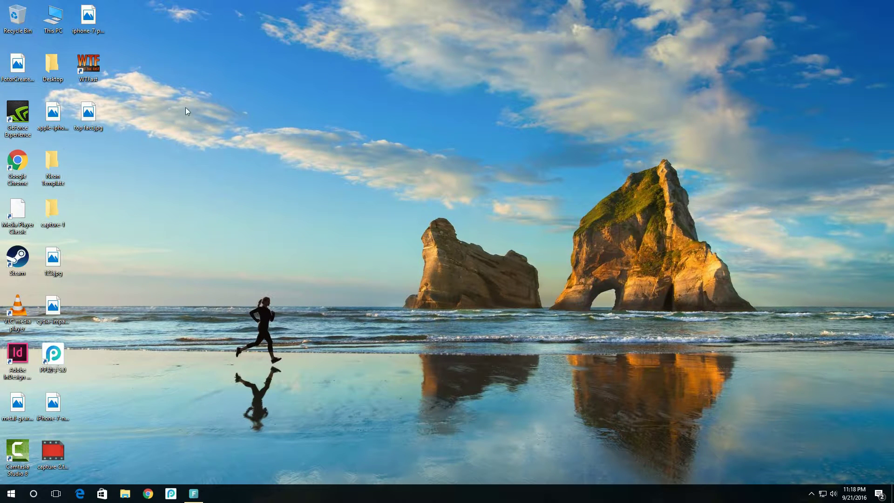
# Step: Launch WTFast from its desktop shortcut and bring up its login window
pyautogui.rightClick(93, 68)
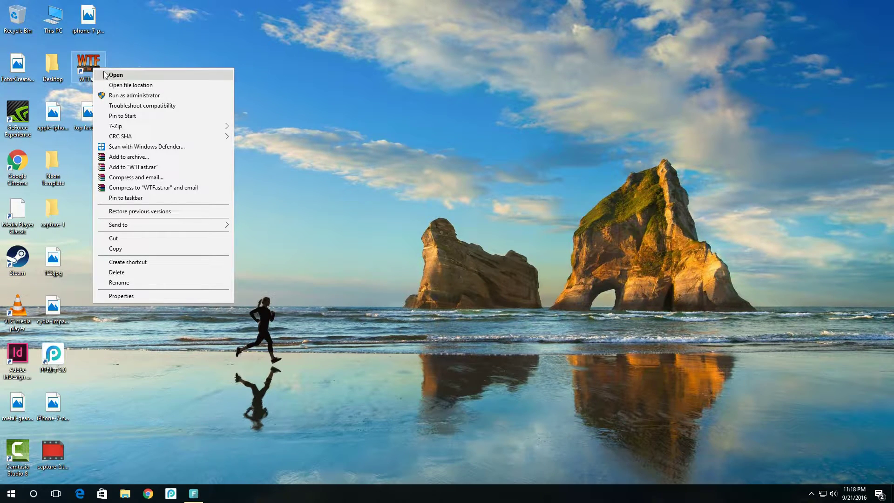
pyautogui.click(121, 77)
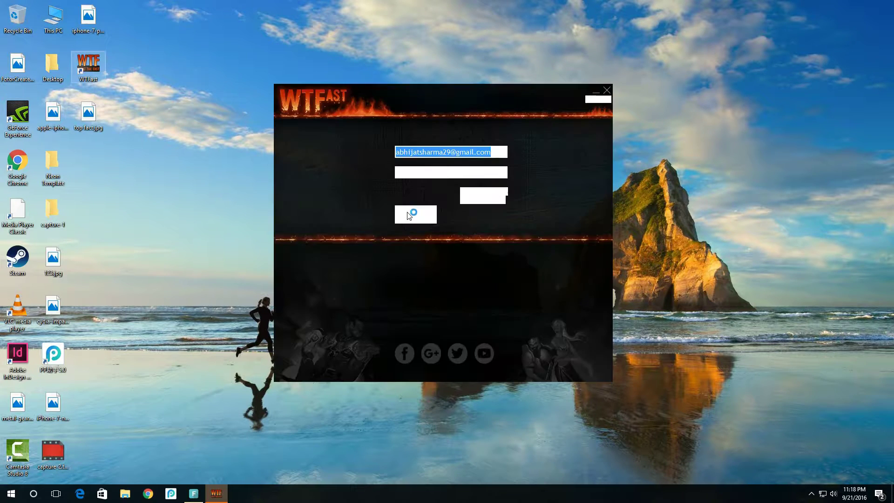
pyautogui.click(451, 262)
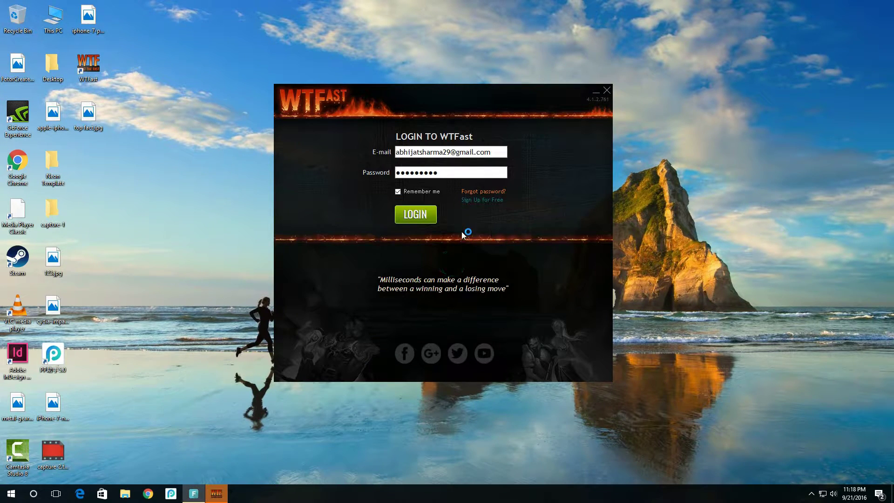
# Step: Open the free WTFast account sign-up page and look over the trial registration form
pyautogui.click(488, 201)
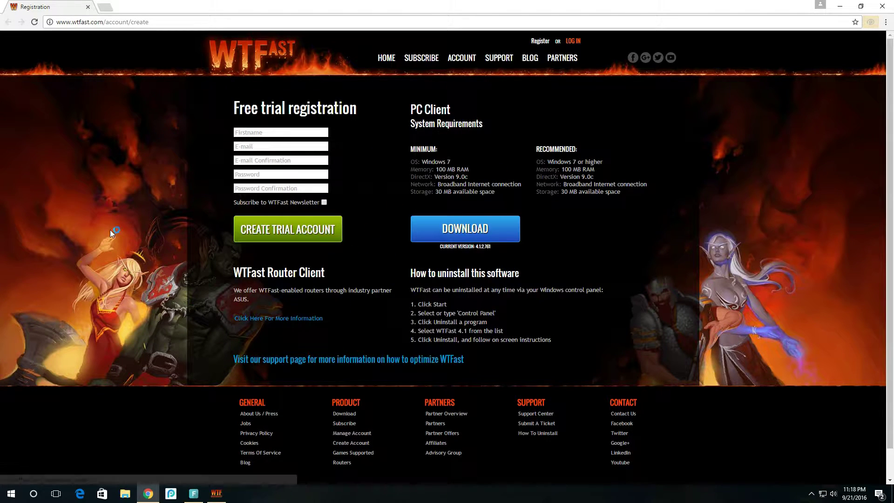
pyautogui.click(285, 146)
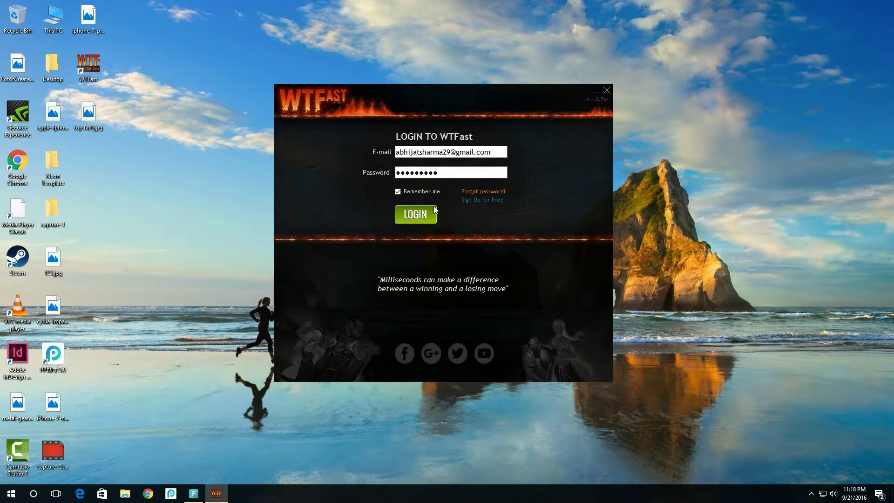
# Step: Log in to WTFast with the remembered e-mail and password
pyautogui.click(412, 219)
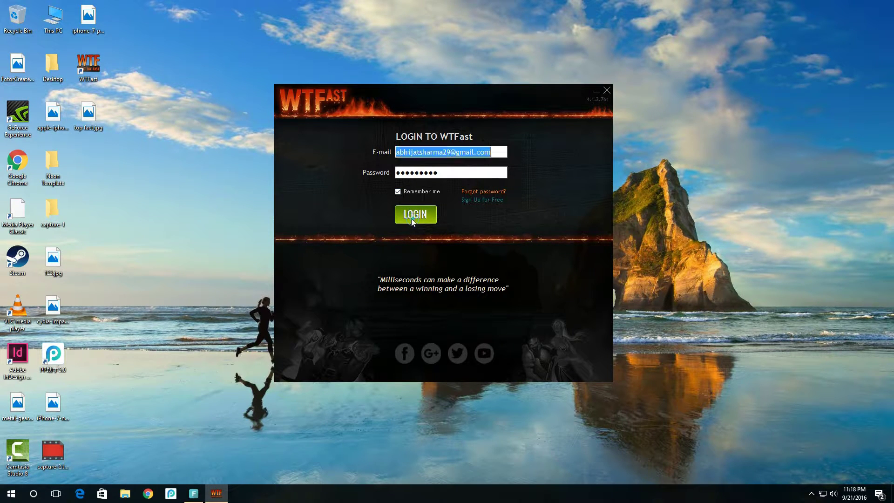
pyautogui.click(404, 223)
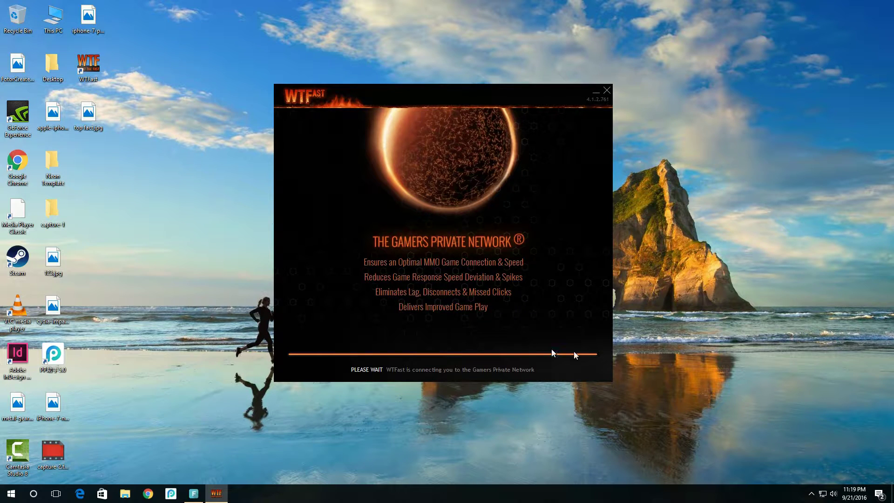
pyautogui.rightClick(689, 317)
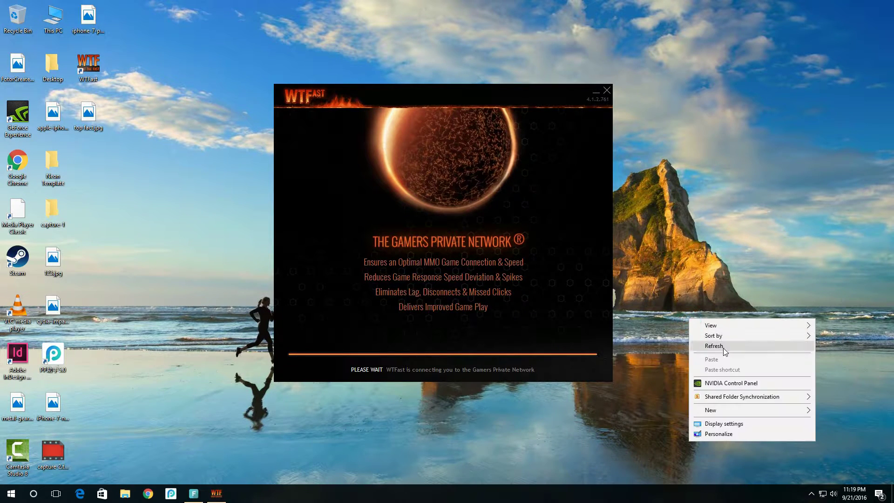
pyautogui.click(723, 348)
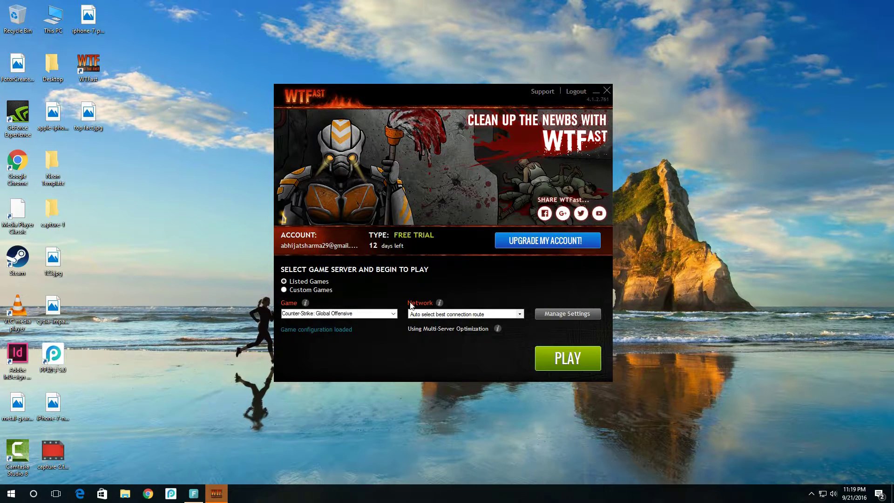
# Step: Choose Counter-Strike: Global Offensive from the listed games
pyautogui.click(389, 315)
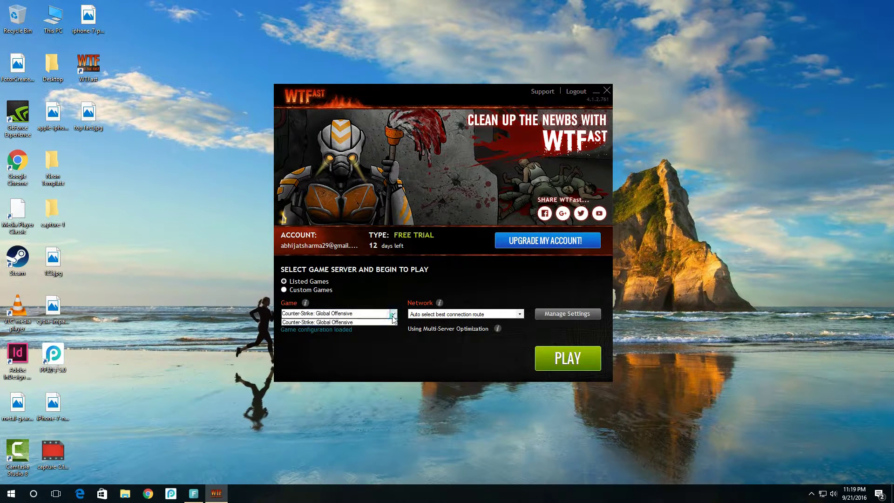
pyautogui.click(377, 322)
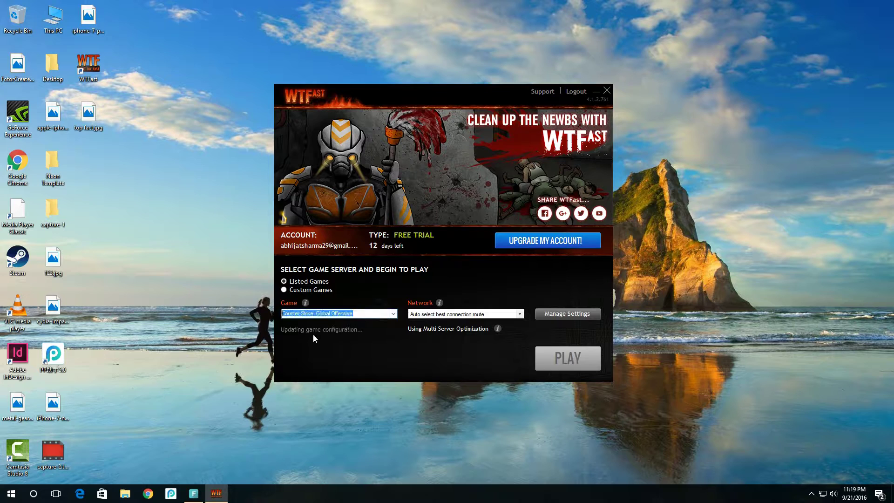
pyautogui.click(373, 314)
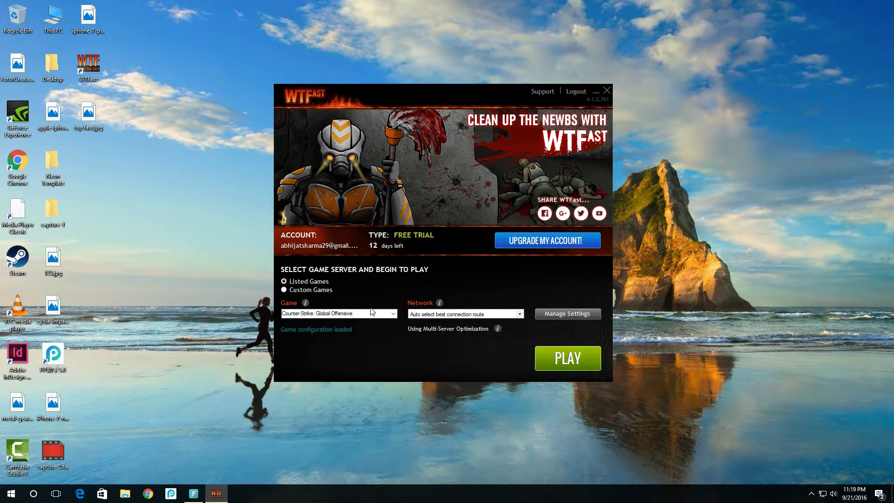
# Step: Set the server port to 3724 in the network settings and save them
pyautogui.click(581, 316)
pyautogui.click(404, 126)
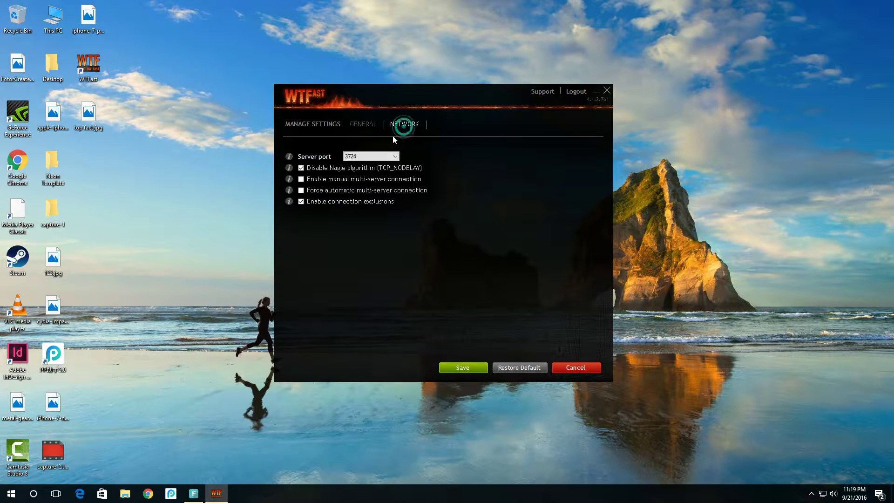
pyautogui.click(374, 158)
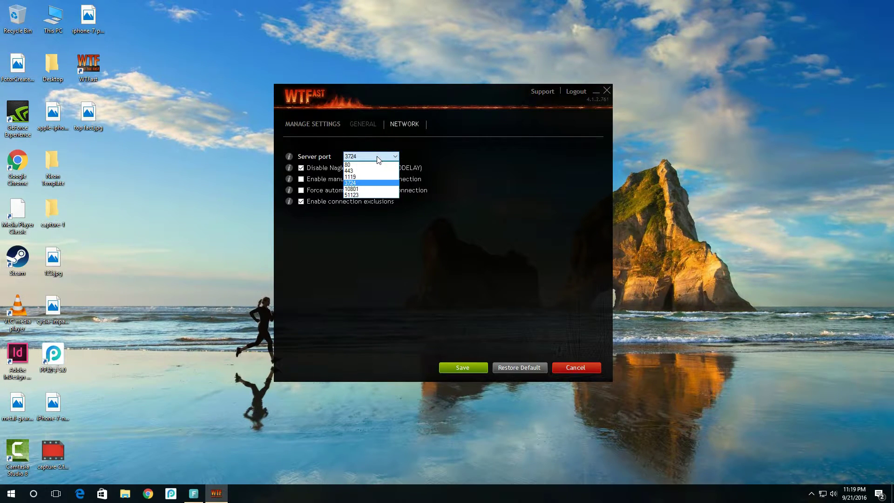
pyautogui.click(373, 183)
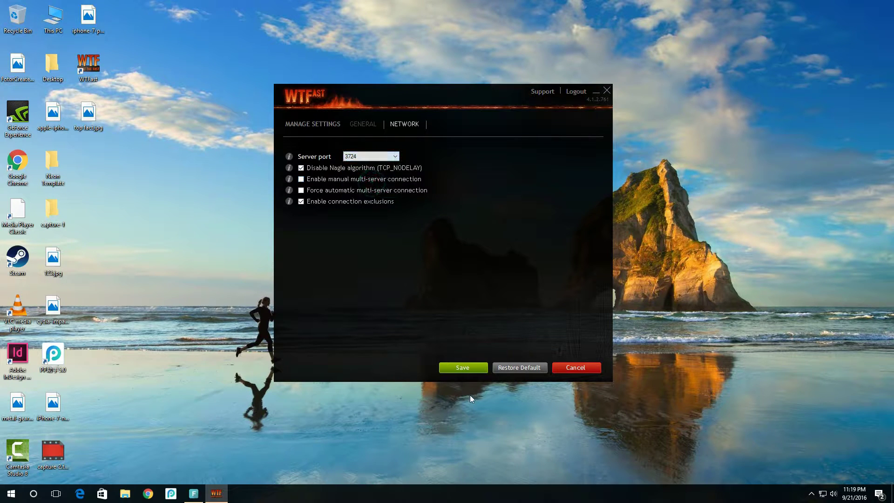
pyautogui.click(469, 371)
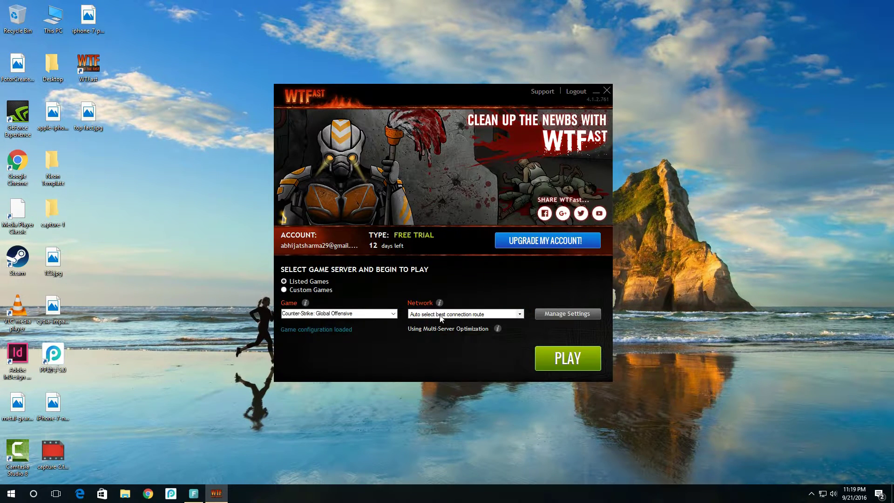
# Step: Start Counter-Strike: Global Offensive through WTFast and move the connection reporting window aside
pyautogui.click(557, 366)
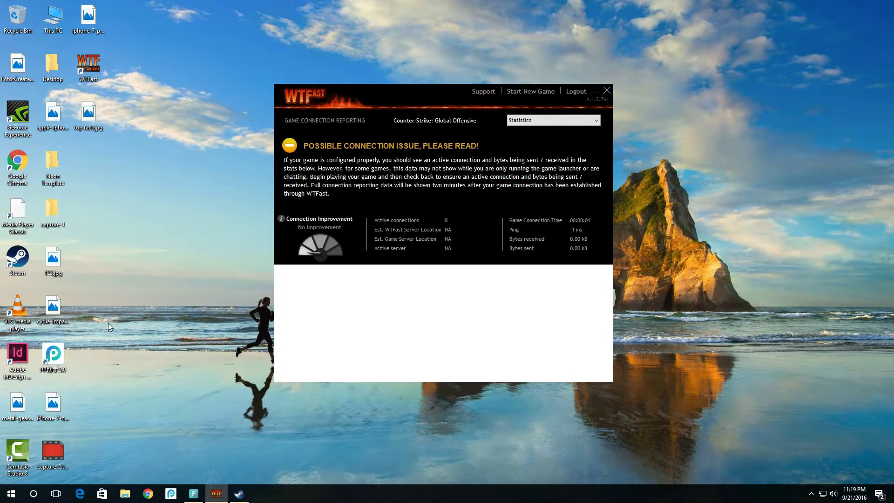
pyautogui.moveTo(428, 95); pyautogui.dragTo(505, 87)
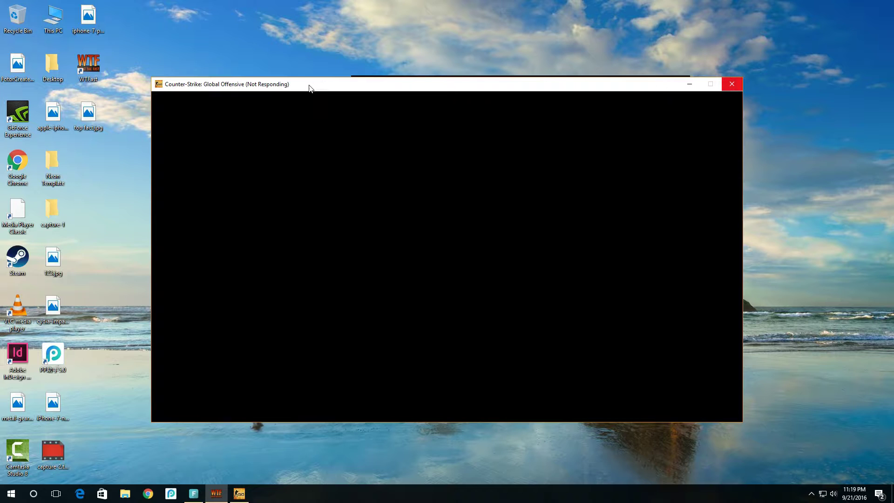
pyautogui.rightClick(256, 21)
pyautogui.click(290, 46)
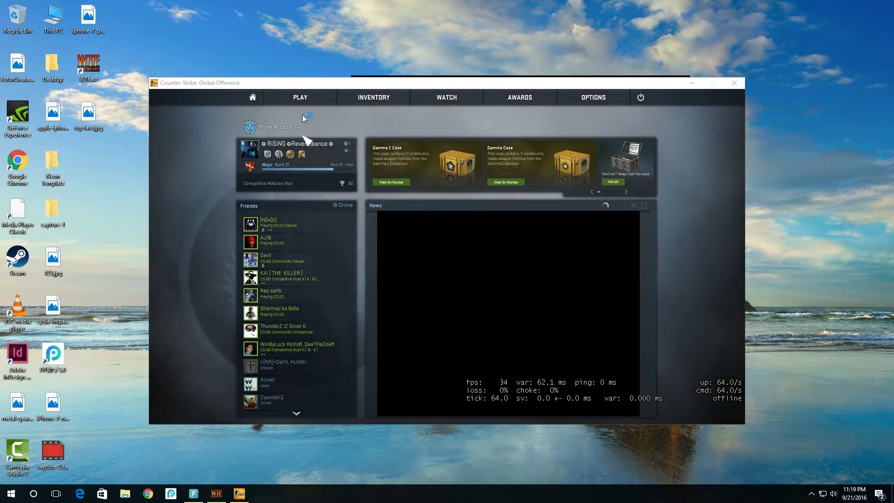
# Step: Search for a Casual match on the Active Duty Group maps
pyautogui.moveTo(301, 101)
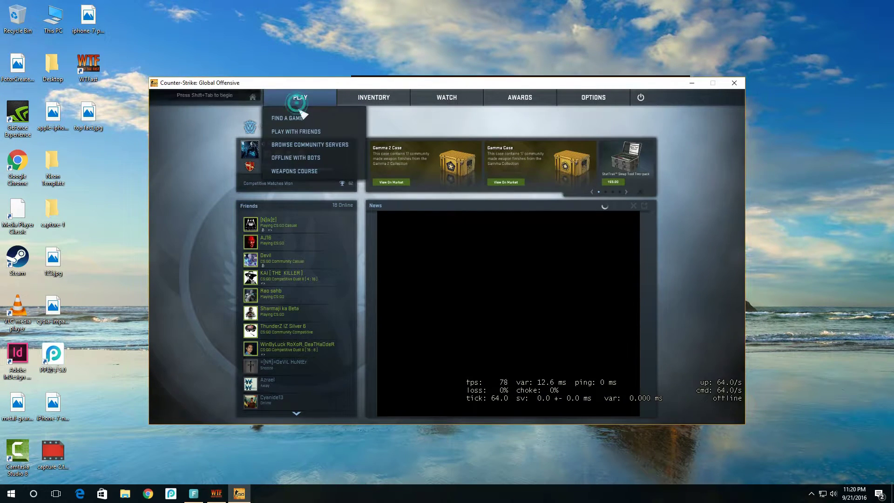
pyautogui.click(303, 119)
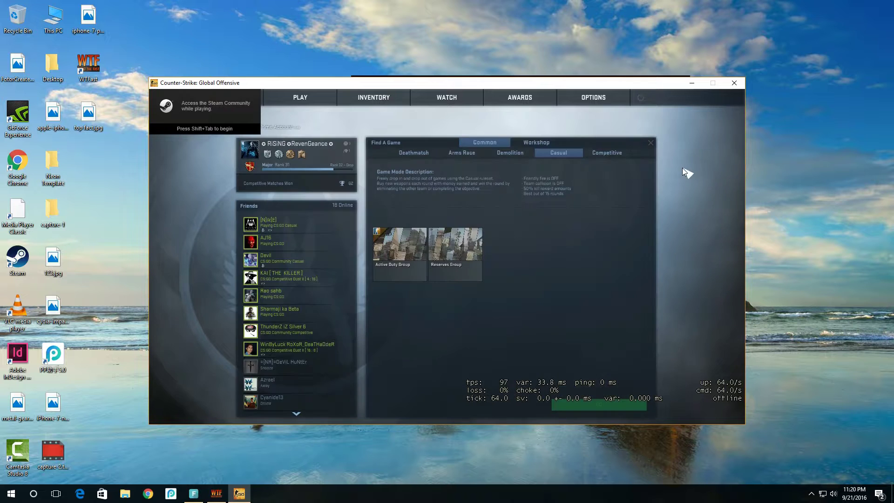
pyautogui.click(405, 256)
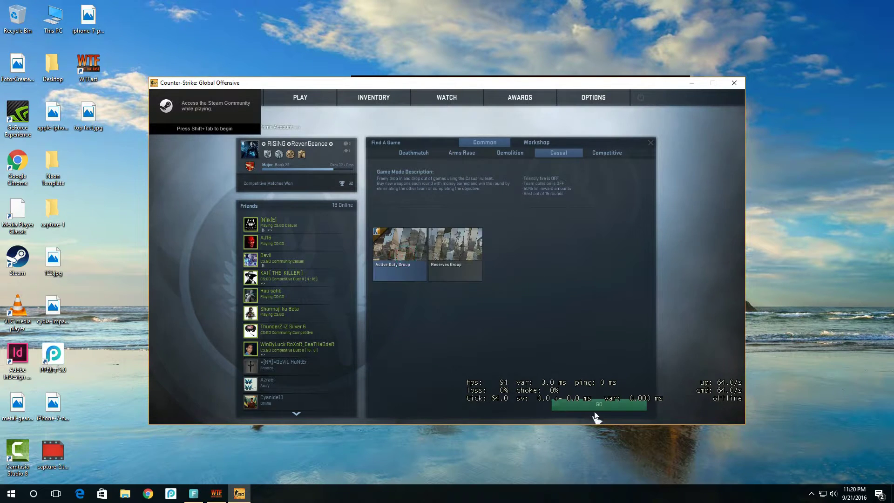
pyautogui.click(598, 404)
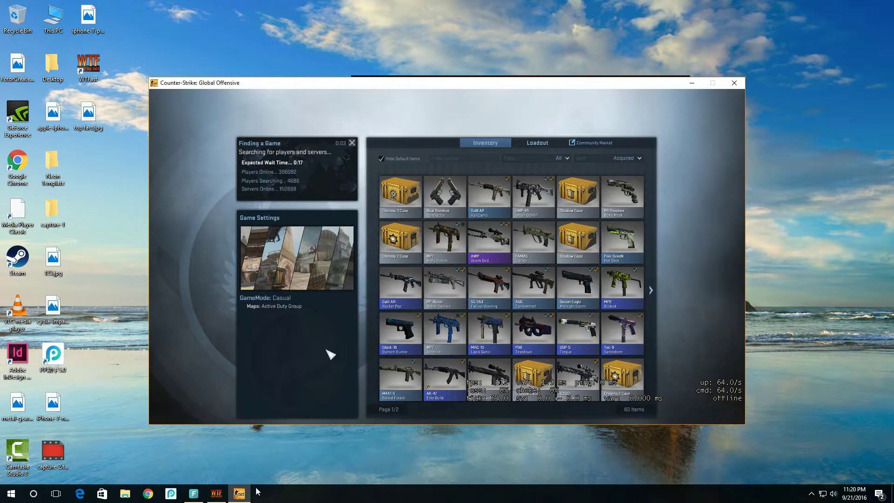
# Step: Switch to WTFast to check the game's connection status and statistics, and return to Counter-Strike: Global Offensive
pyautogui.click(216, 493)
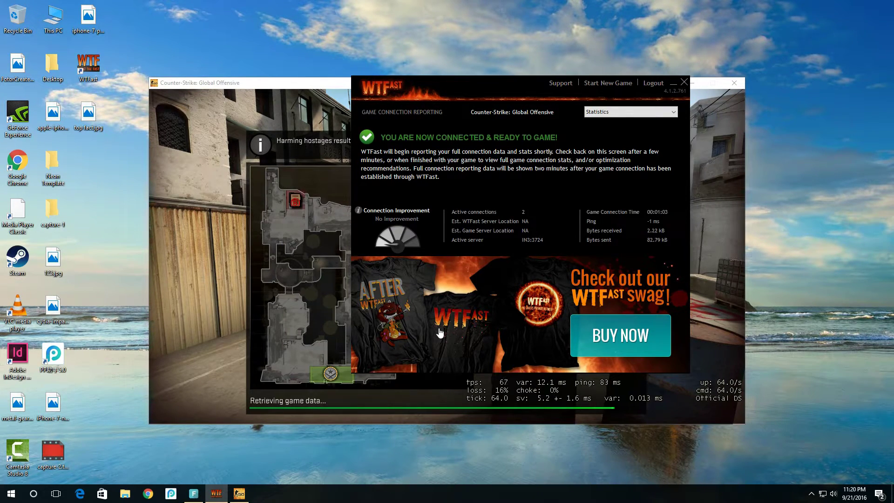
pyautogui.click(209, 243)
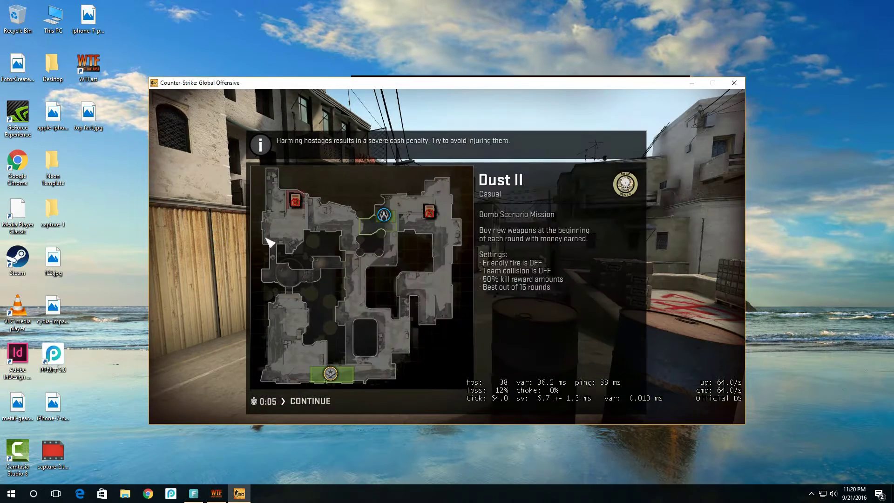
# Step: Continue past the Dust II briefing and join the Counter-Terrorists
pyautogui.click(411, 283)
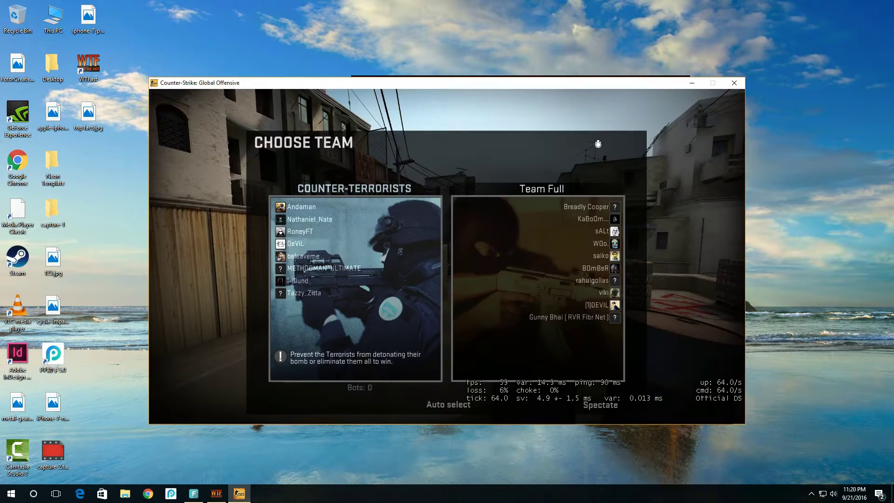
pyautogui.click(355, 289)
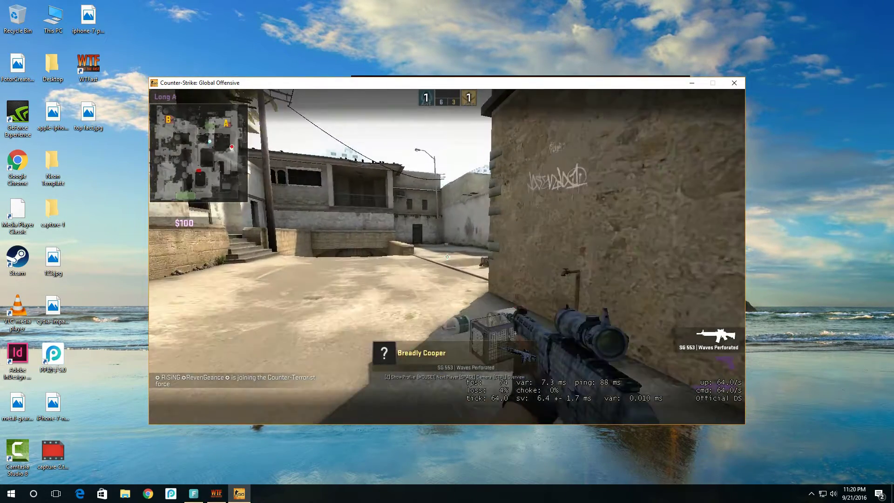
# Step: Cycle through the spectated players' views while waiting for the round to start
pyautogui.click(447, 257)
pyautogui.click(447, 257)
pyautogui.click(448, 257)
pyautogui.click(447, 256)
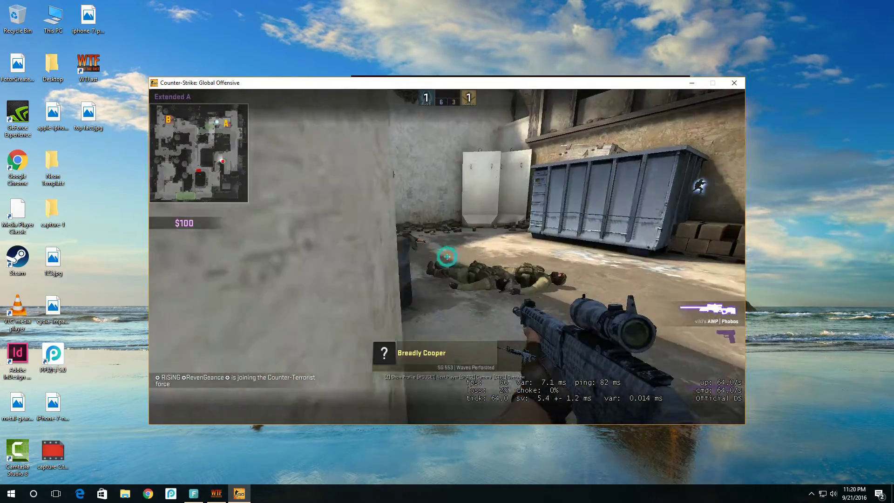
pyautogui.click(447, 257)
pyautogui.click(447, 257)
pyautogui.click(447, 256)
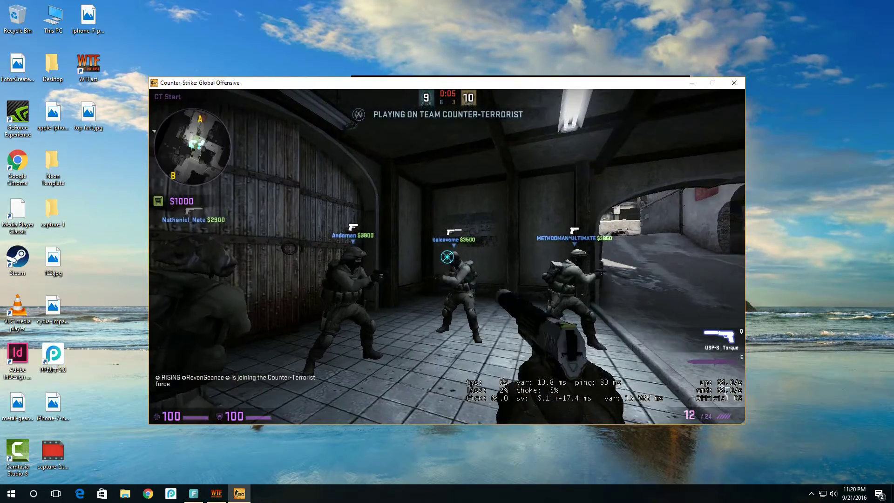
# Step: Buy the Five-SeveN pistol for $500
pyautogui.press('b')
pyautogui.click(330, 236)
pyautogui.click(362, 303)
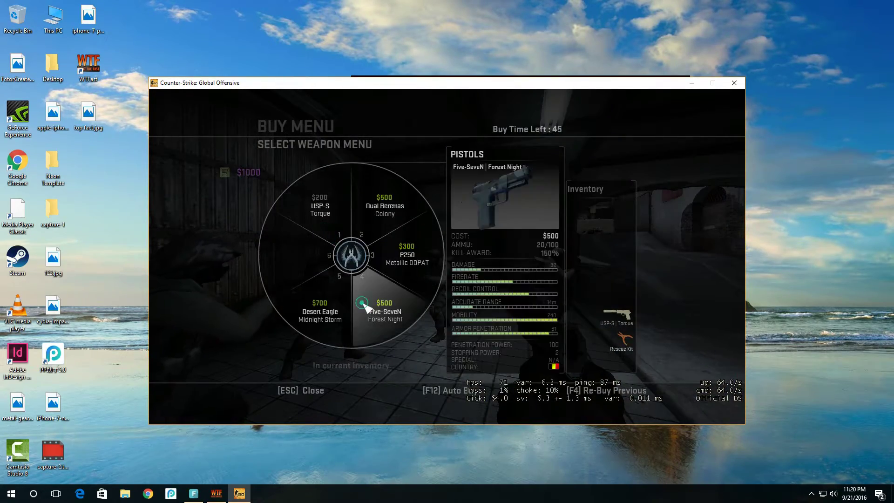
pyautogui.click(365, 306)
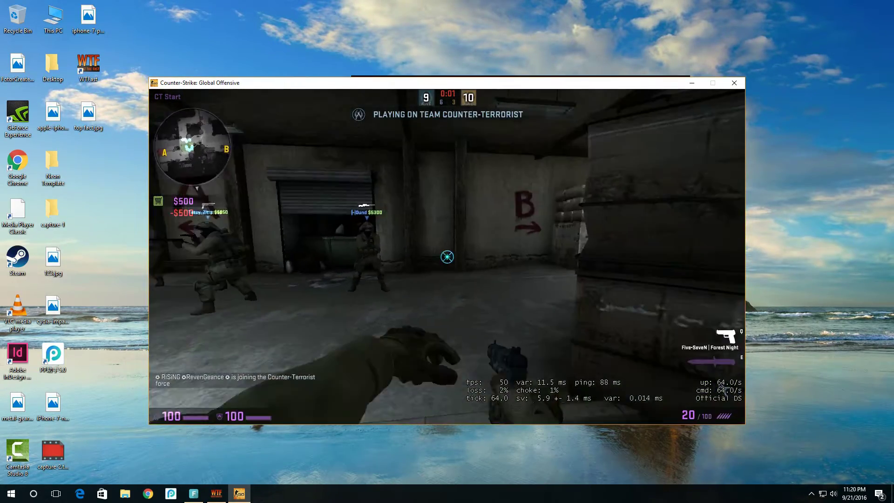
# Step: Move from CT Start through Extended A and Short Stairs to Catwalk, switching between knife and pistol on the way
pyautogui.press('w')
pyautogui.press('e')
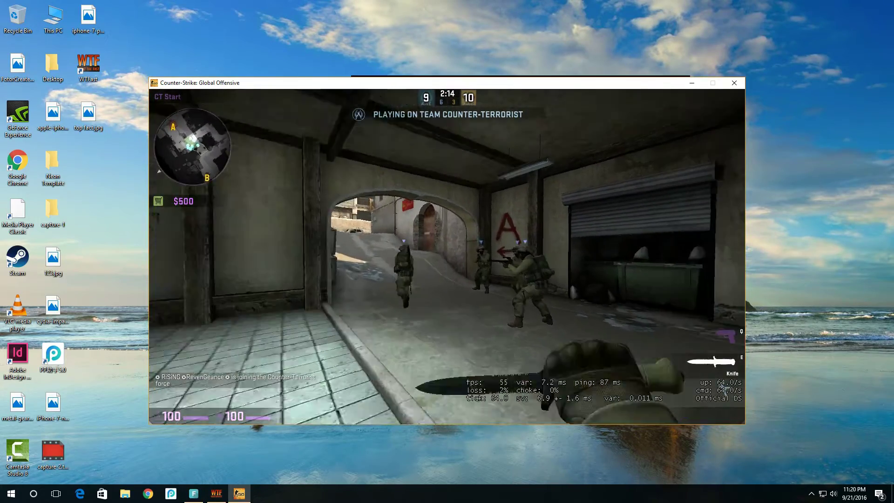
pyautogui.press('w')
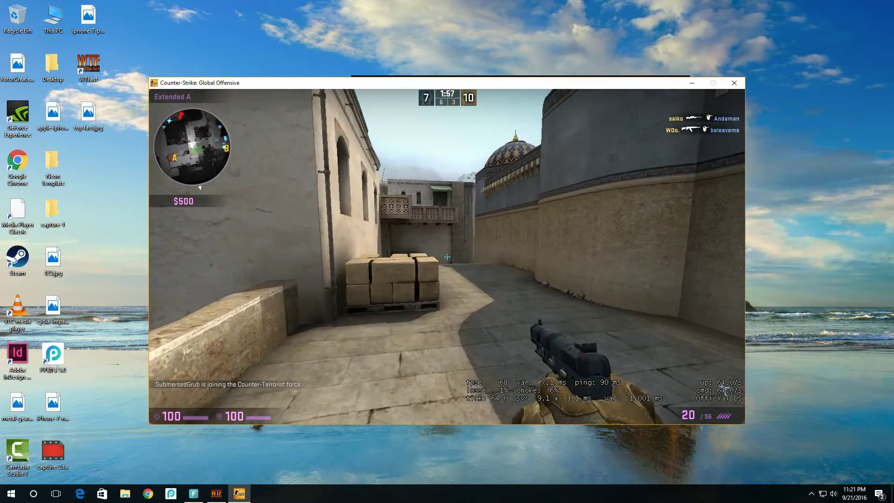
pyautogui.press('w')
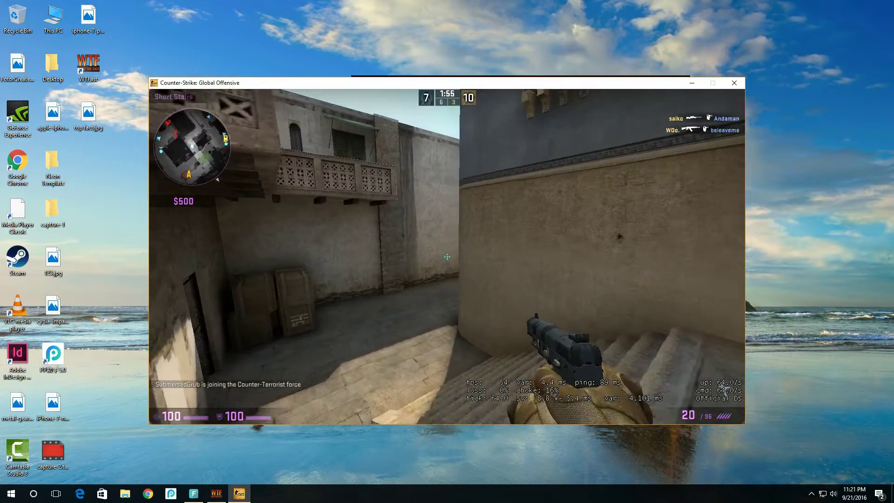
pyautogui.press('w')
pyautogui.press('q')
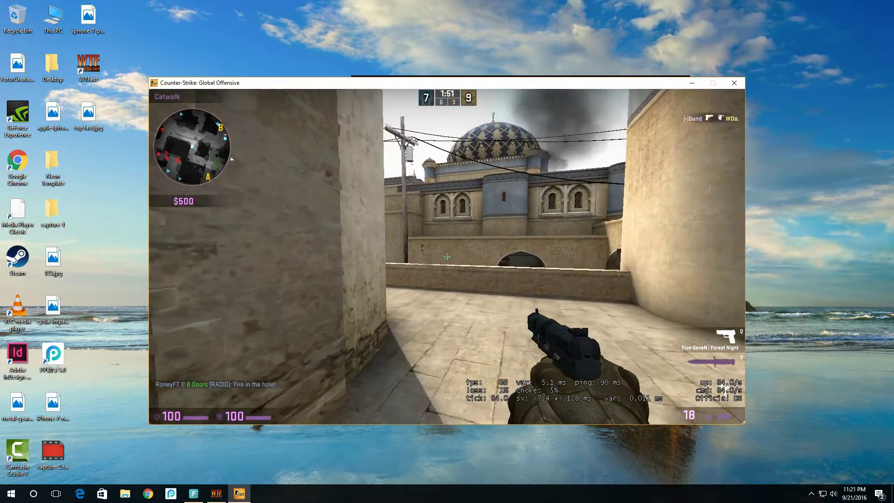
# Step: Advance from Catwalk through Middle to Top of Mid with the Five-SeveN and fire at the enemies there
pyautogui.press('w')
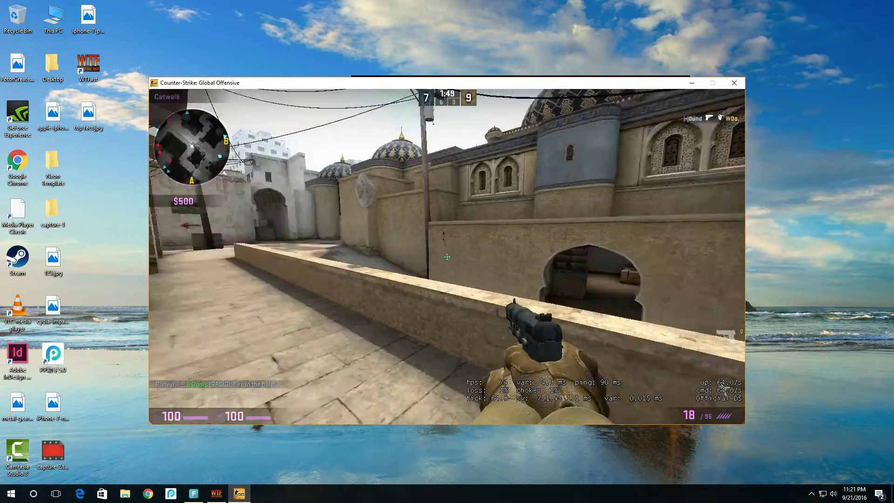
pyautogui.moveTo(447, 257)
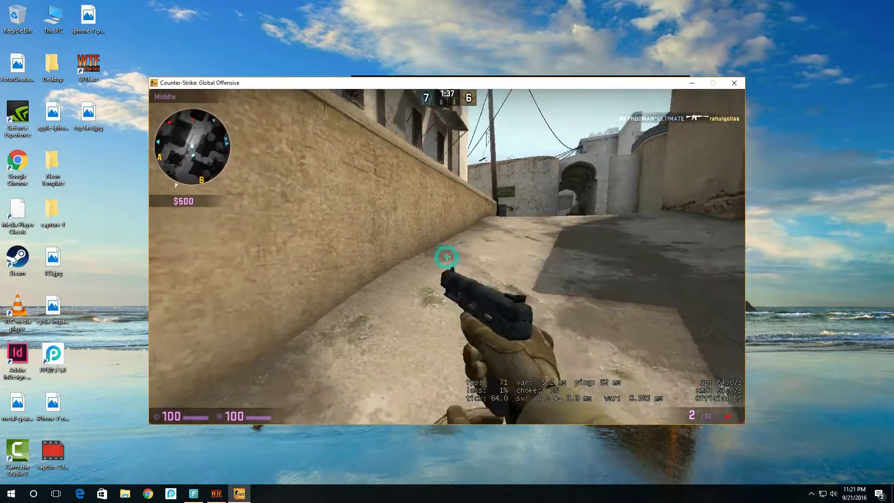
pyautogui.press('w')
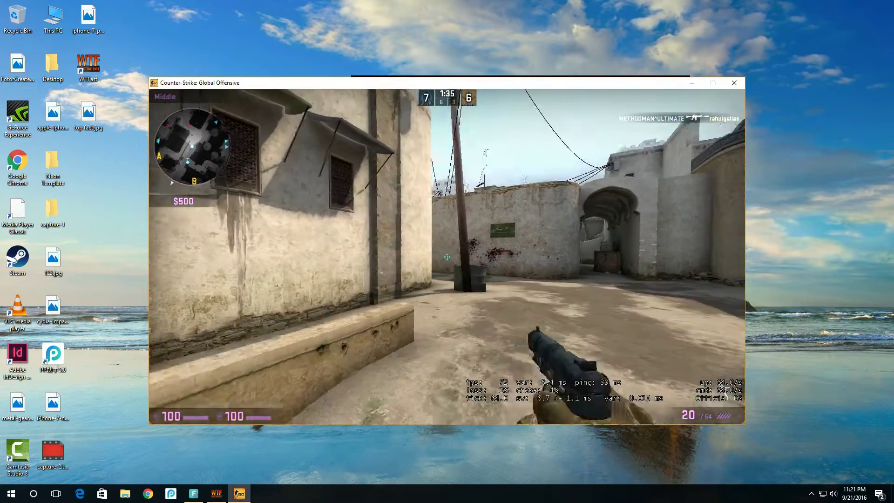
pyautogui.press('w')
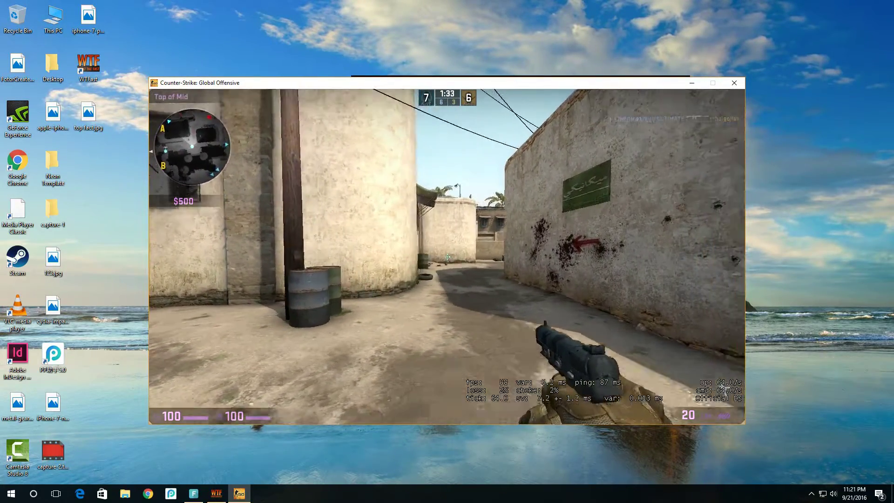
pyautogui.press('w')
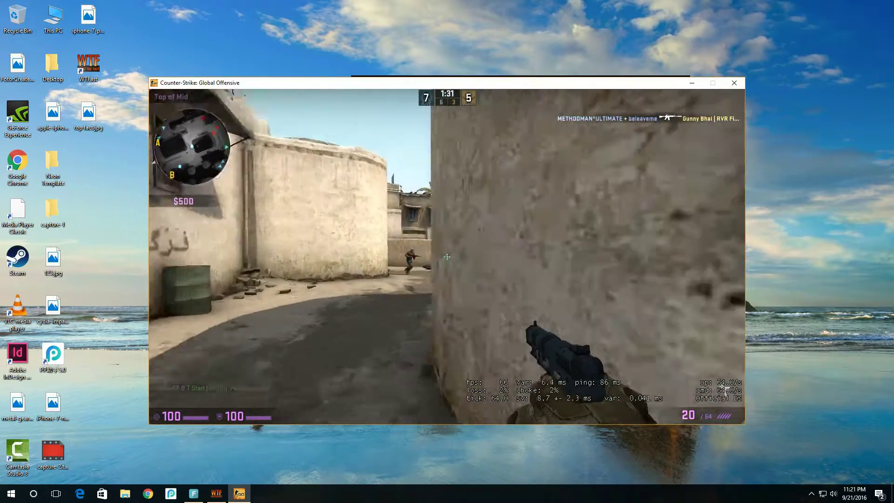
pyautogui.click(447, 256)
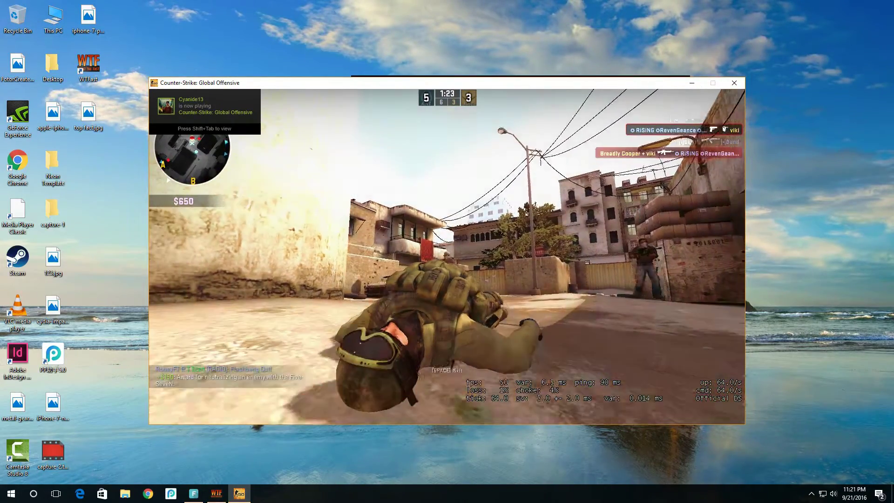
# Step: Pause the match, close Counter-Strike: Global Offensive and refresh the desktop
pyautogui.press('Escape')
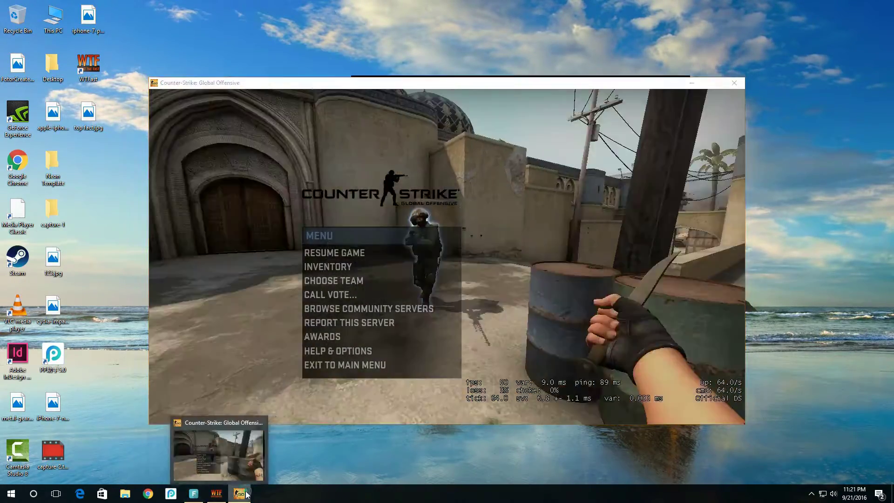
pyautogui.rightClick(239, 493)
pyautogui.click(219, 479)
pyautogui.rightClick(172, 87)
pyautogui.click(197, 114)
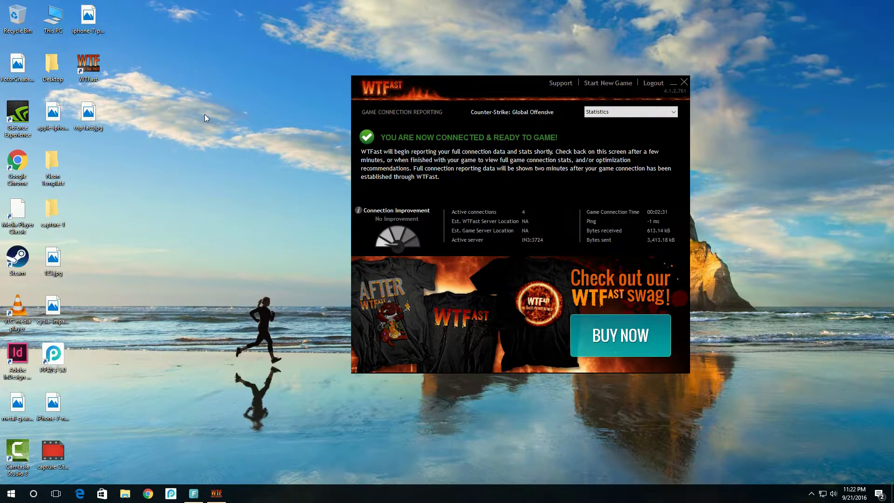
# Step: Move the WTFast connection report window nearer the middle of the desktop and refresh the desktop
pyautogui.moveTo(445, 86); pyautogui.dragTo(331, 73)
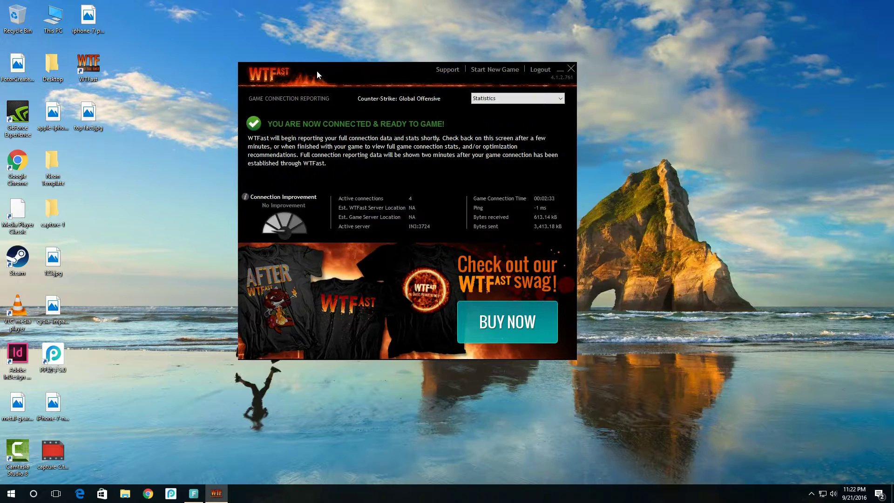
pyautogui.rightClick(747, 201)
pyautogui.click(763, 222)
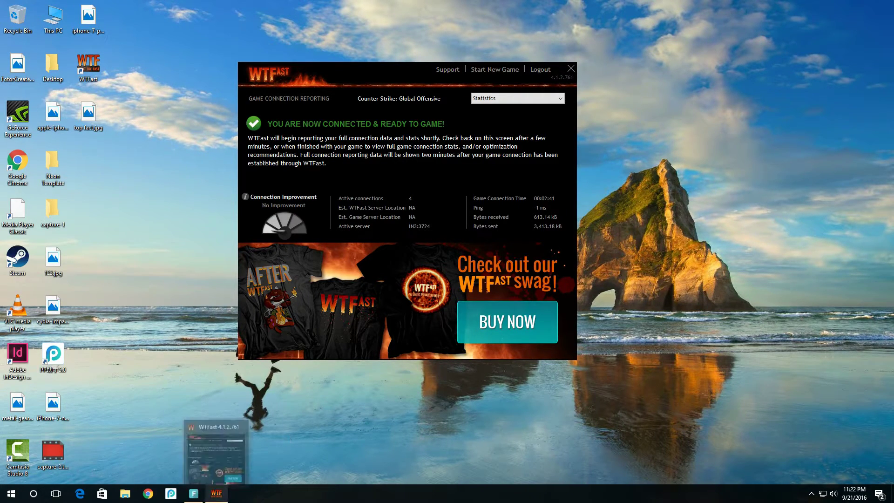
# Step: Switch to the Filmora video editor
pyautogui.click(193, 493)
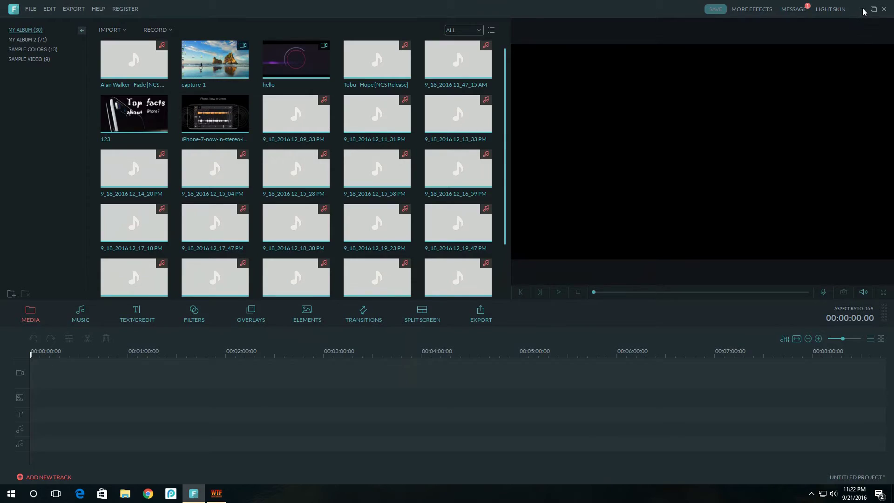